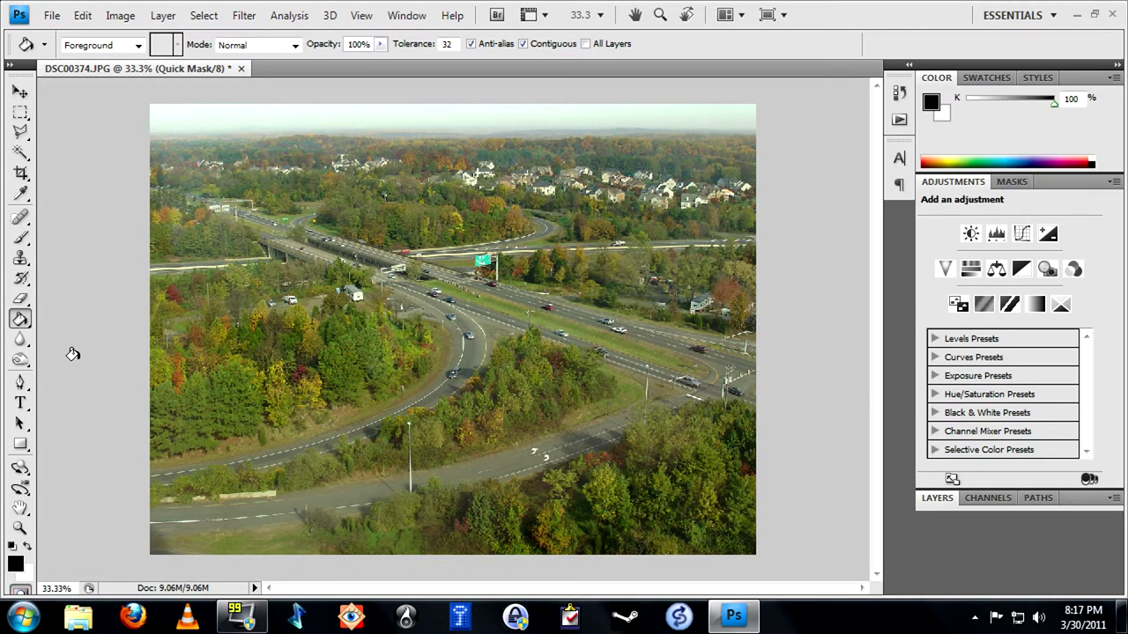
Switch from the Paint Bucket to the Gradient tool for the Quick Mask.
click(19, 322)
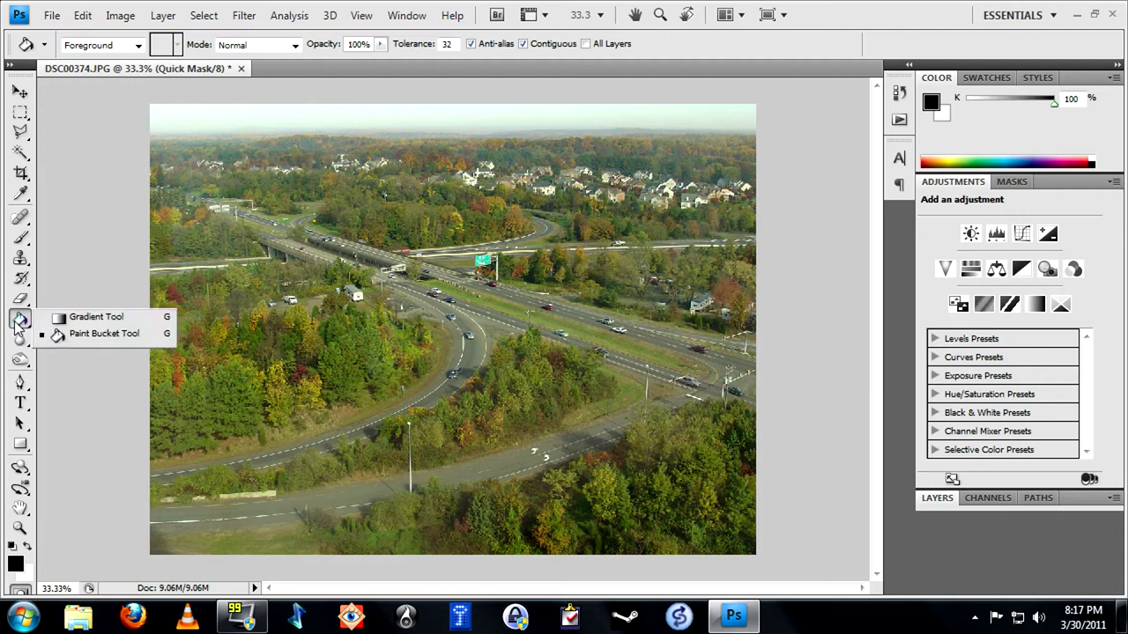
click(71, 317)
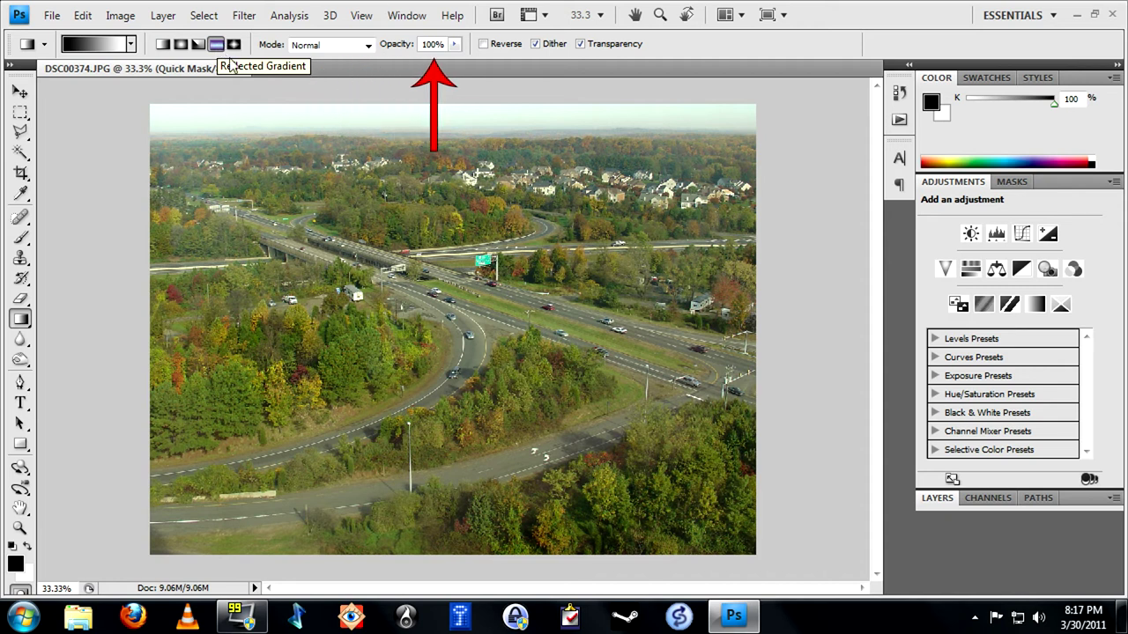
Drag a reflected gradient across the highway's middle in Quick Mask, then exit to a selection.
click(216, 44)
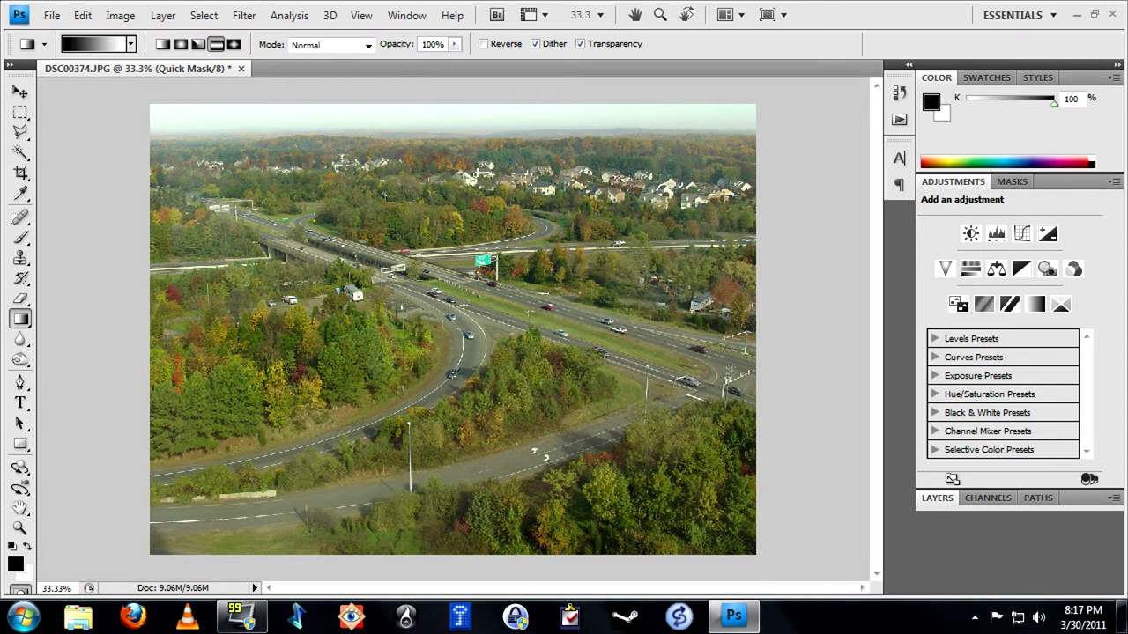
drag(462, 209, 464, 300)
drag(464, 300, 464, 304)
drag(463, 213, 463, 213)
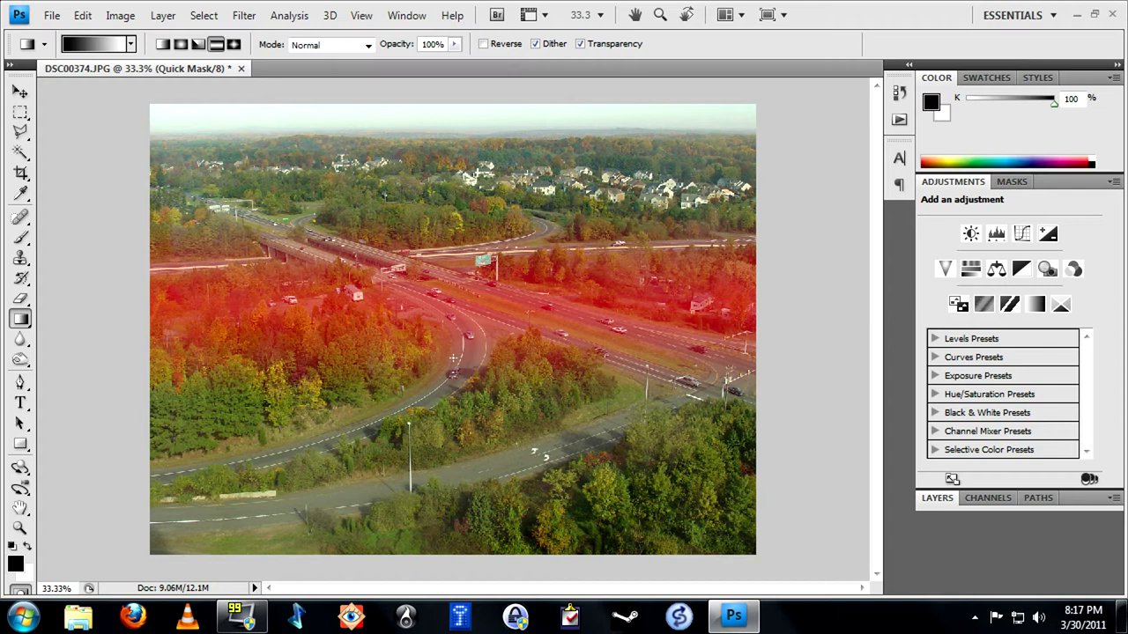
click(19, 590)
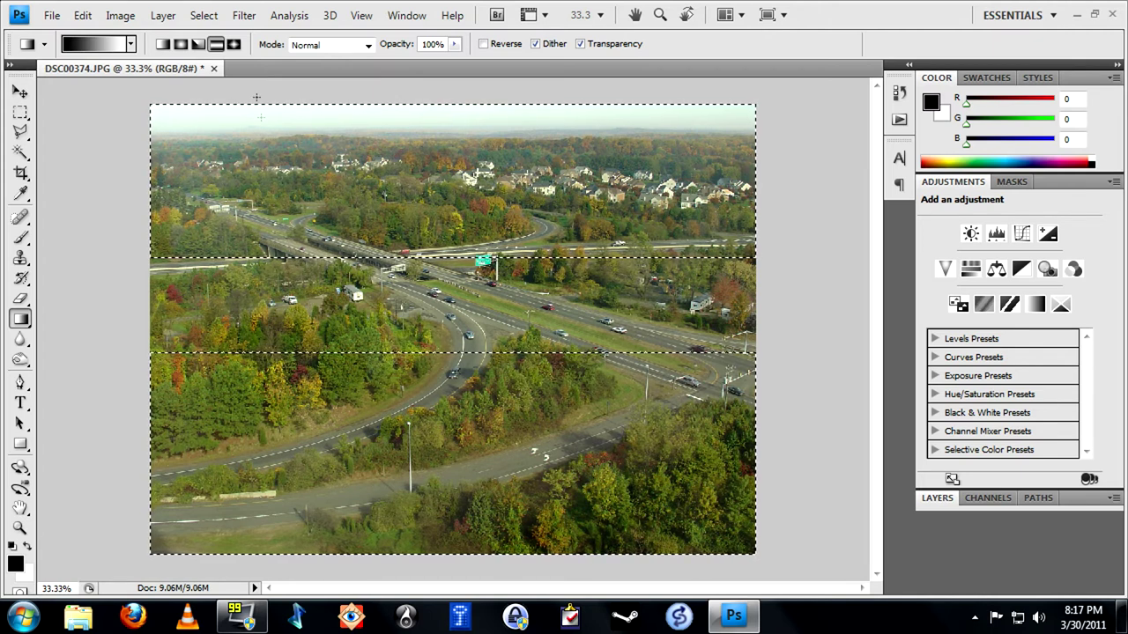
Bring up the Lens Blur filter from Filter > Blur for the selected top and bottom.
click(244, 16)
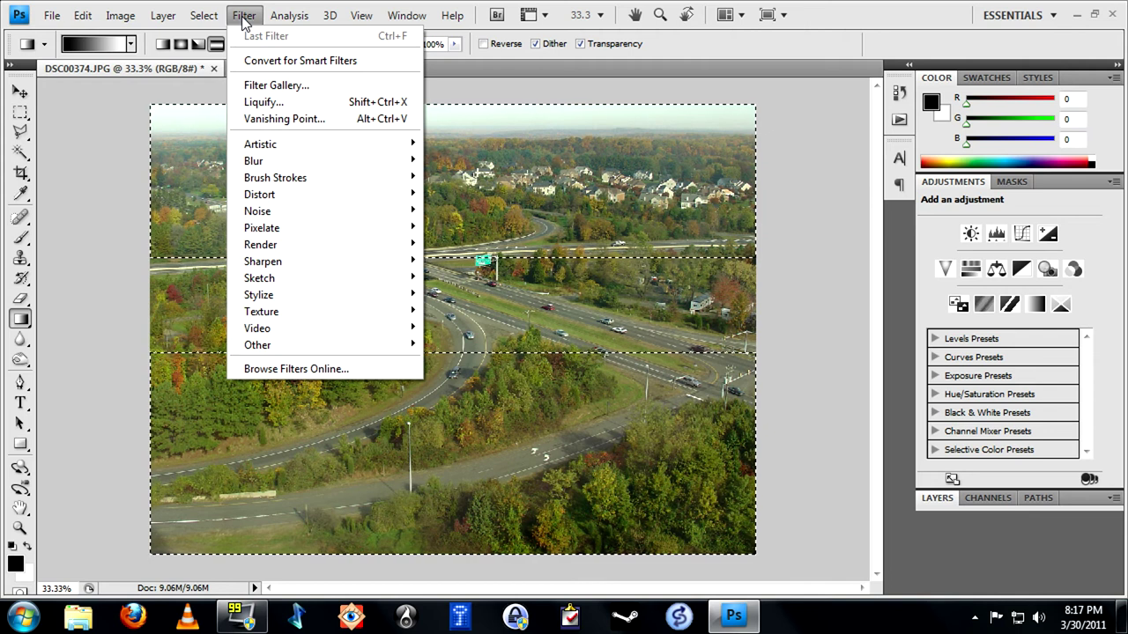
mouse_move(318, 162)
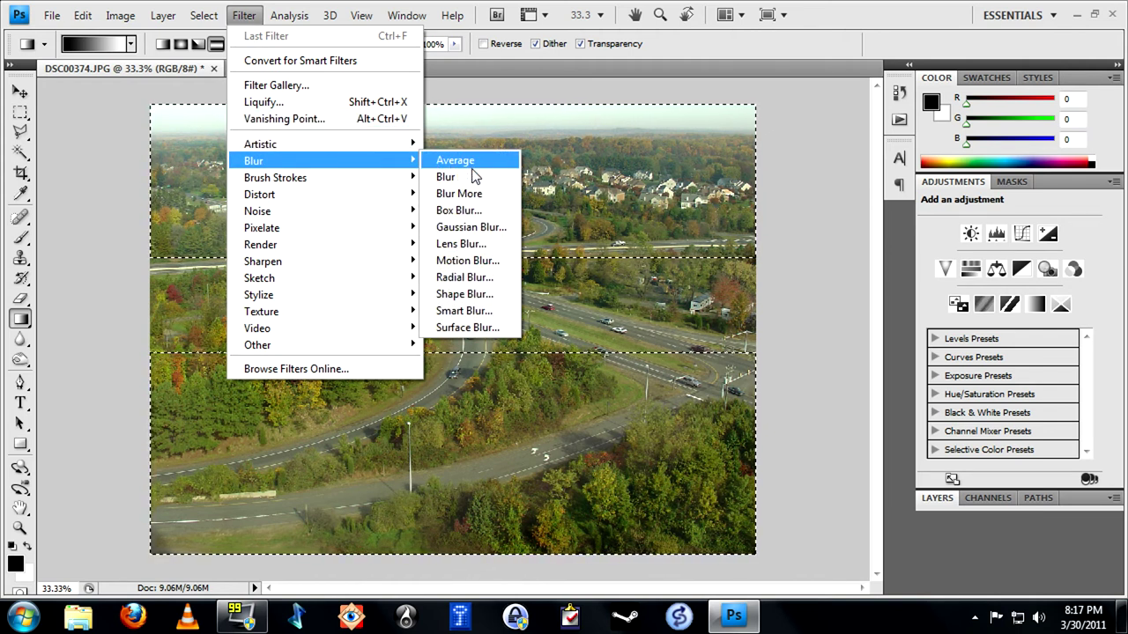
click(491, 246)
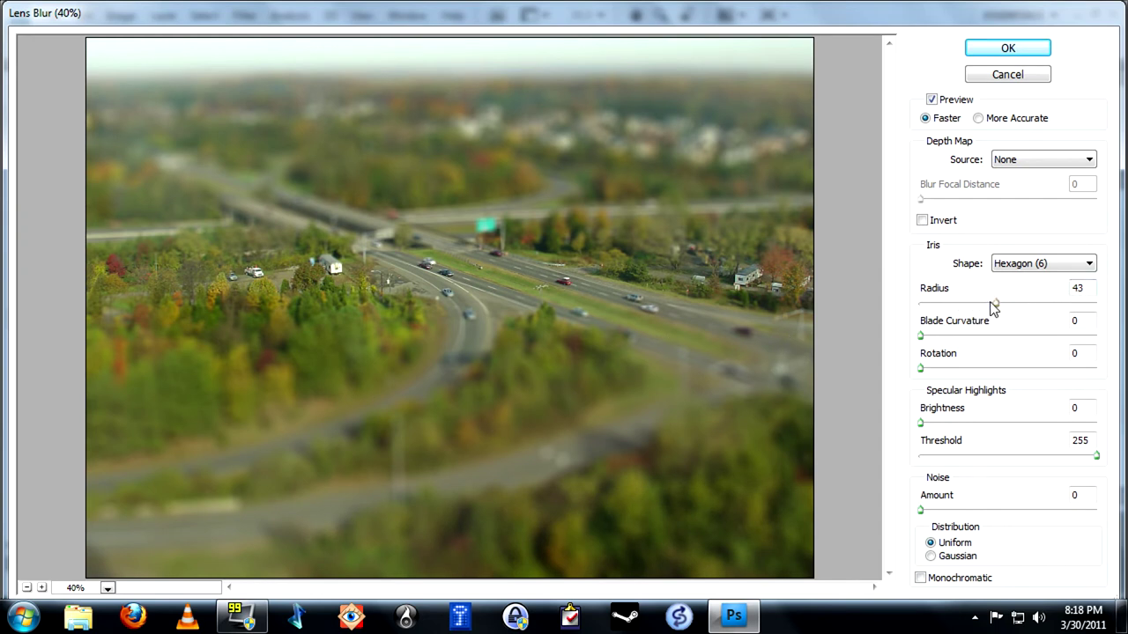
Set the Lens Blur radius to 47 and apply it.
drag(995, 304, 956, 305)
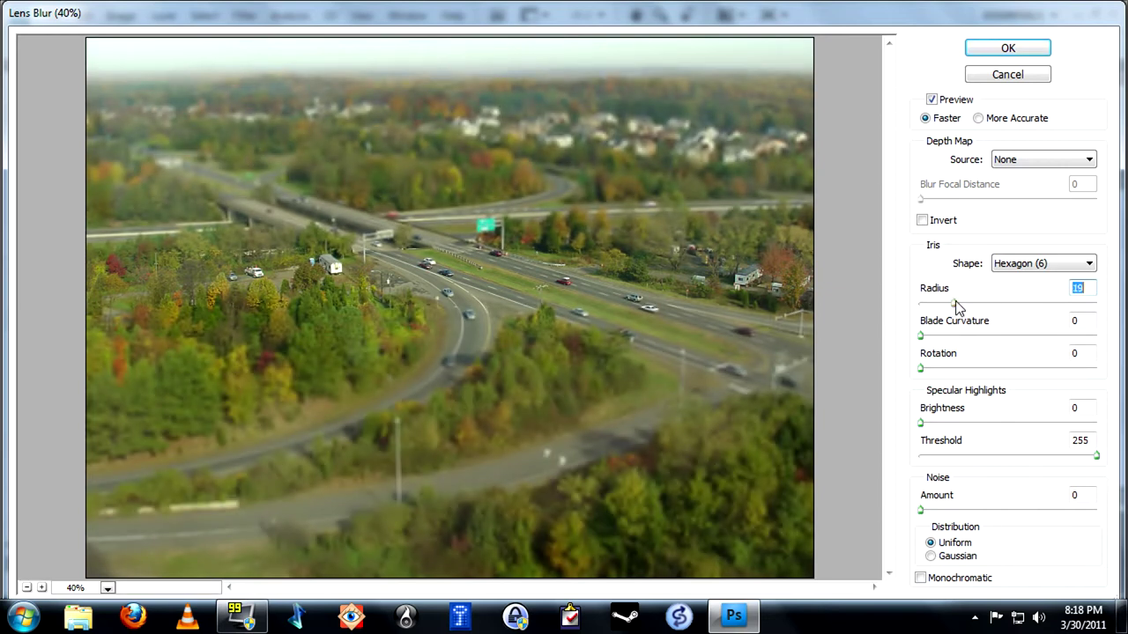
drag(956, 305, 1007, 310)
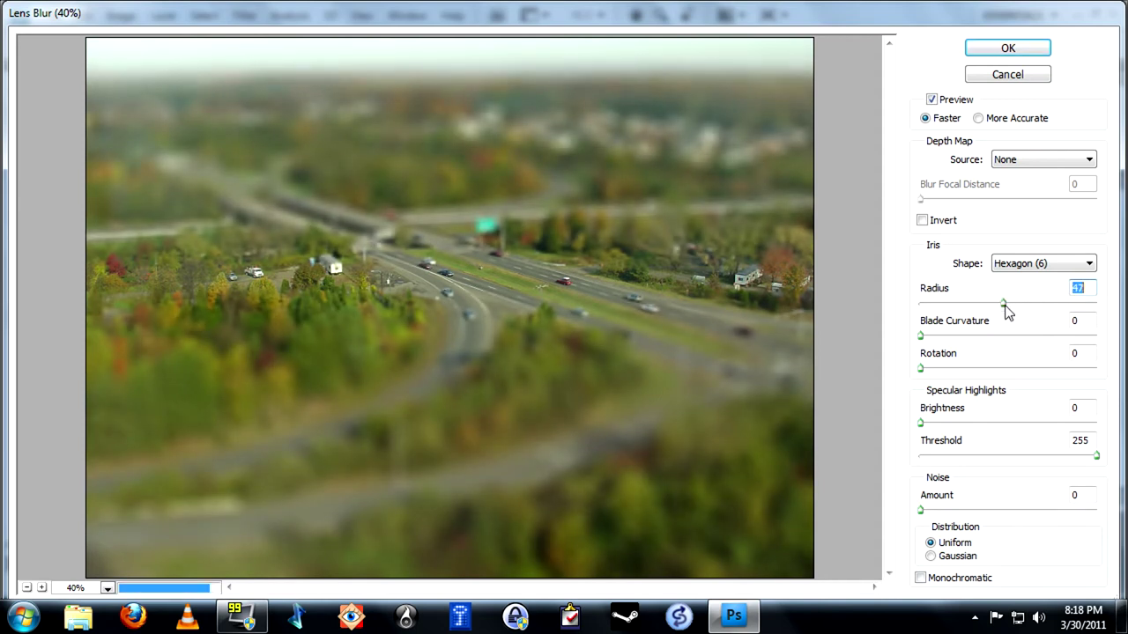
click(1033, 52)
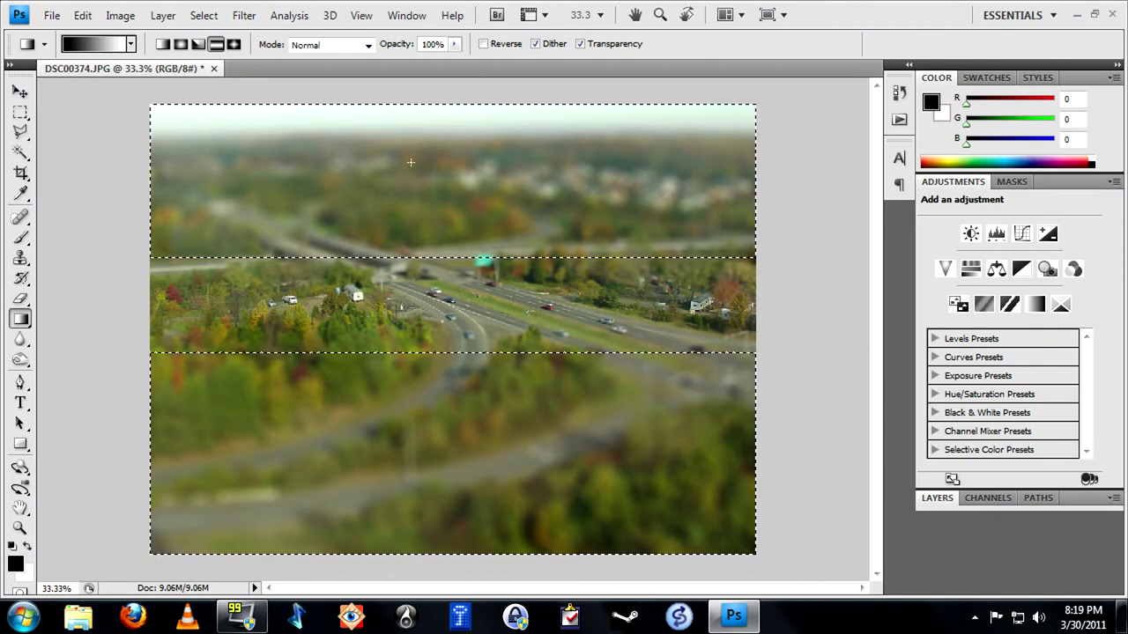
Deselect, zoom to 100% on the highway curve to check the blur, then fit on screen.
click(197, 16)
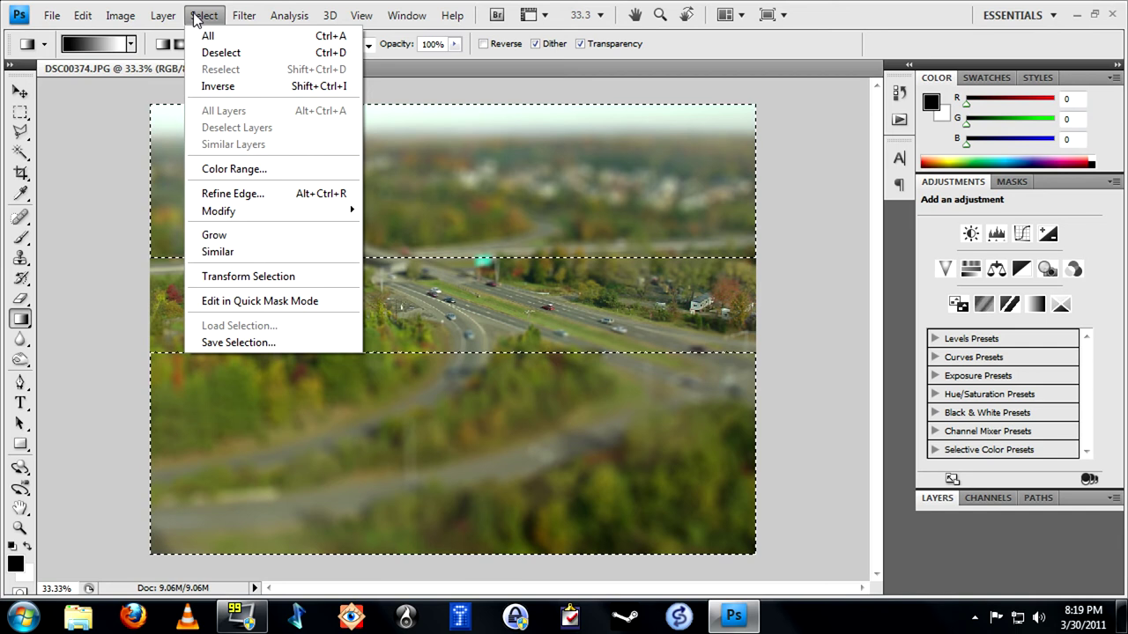
click(218, 52)
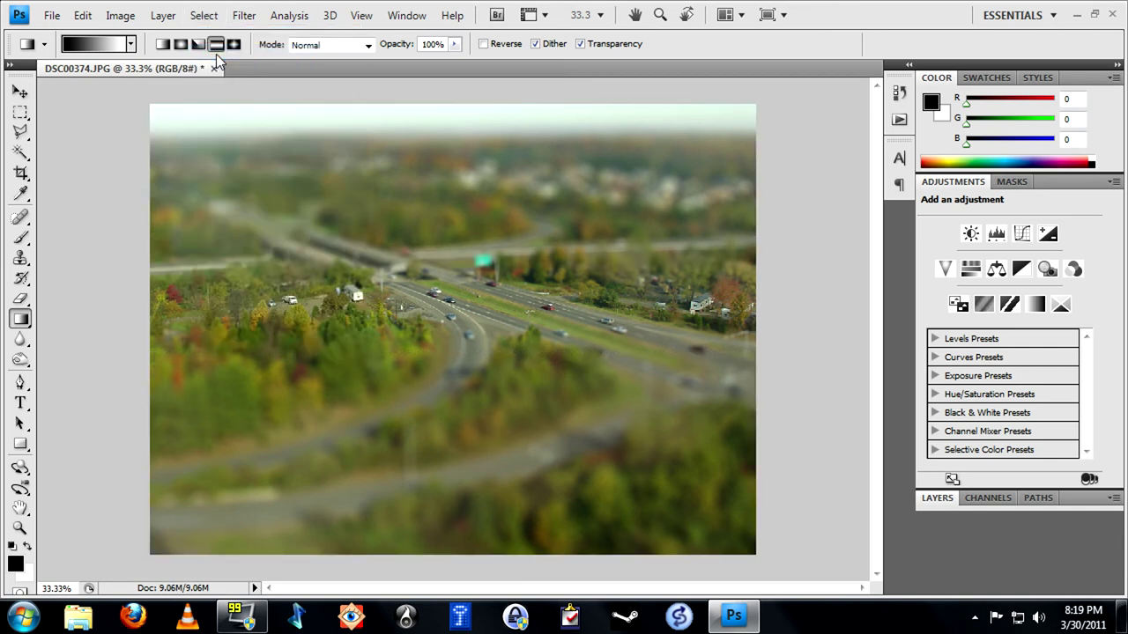
click(20, 528)
click(406, 307)
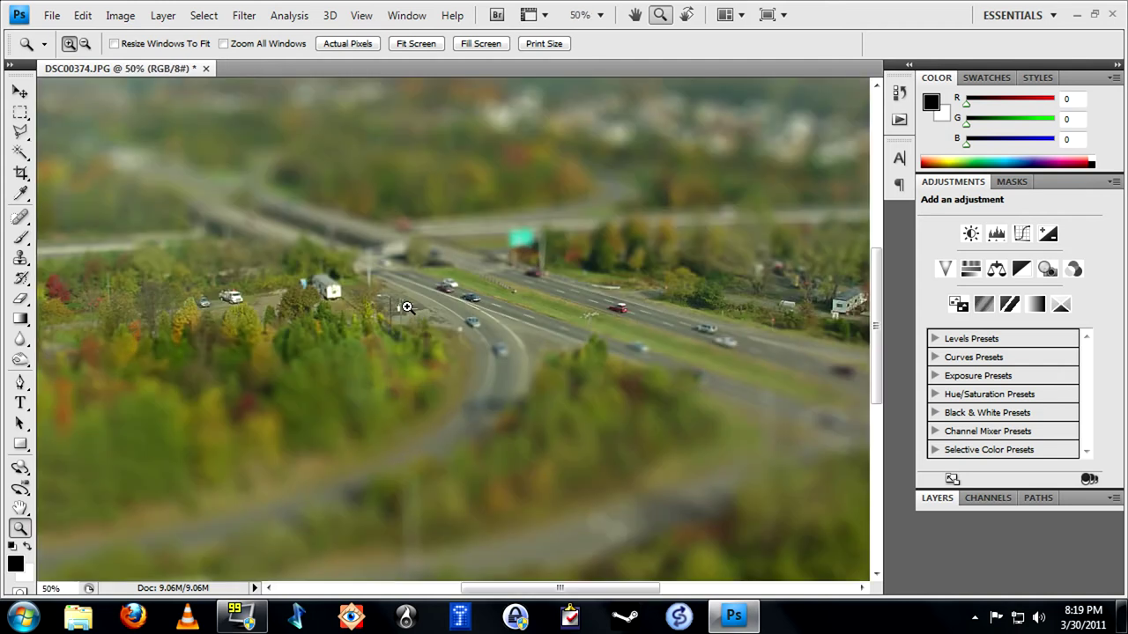
click(427, 300)
click(427, 301)
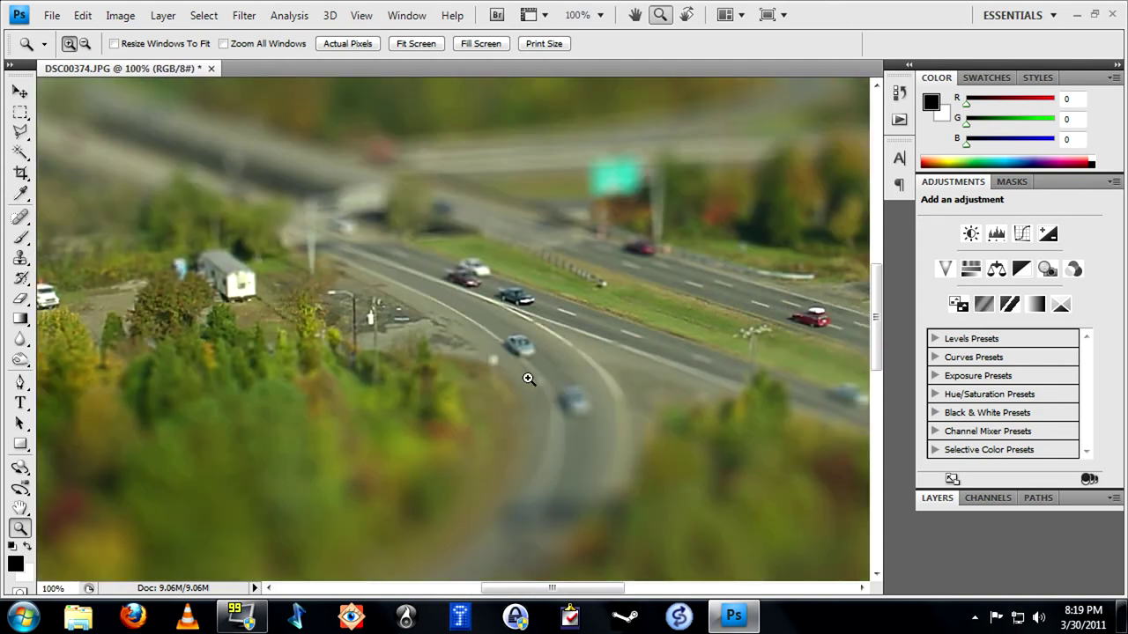
right_click(401, 282)
click(419, 291)
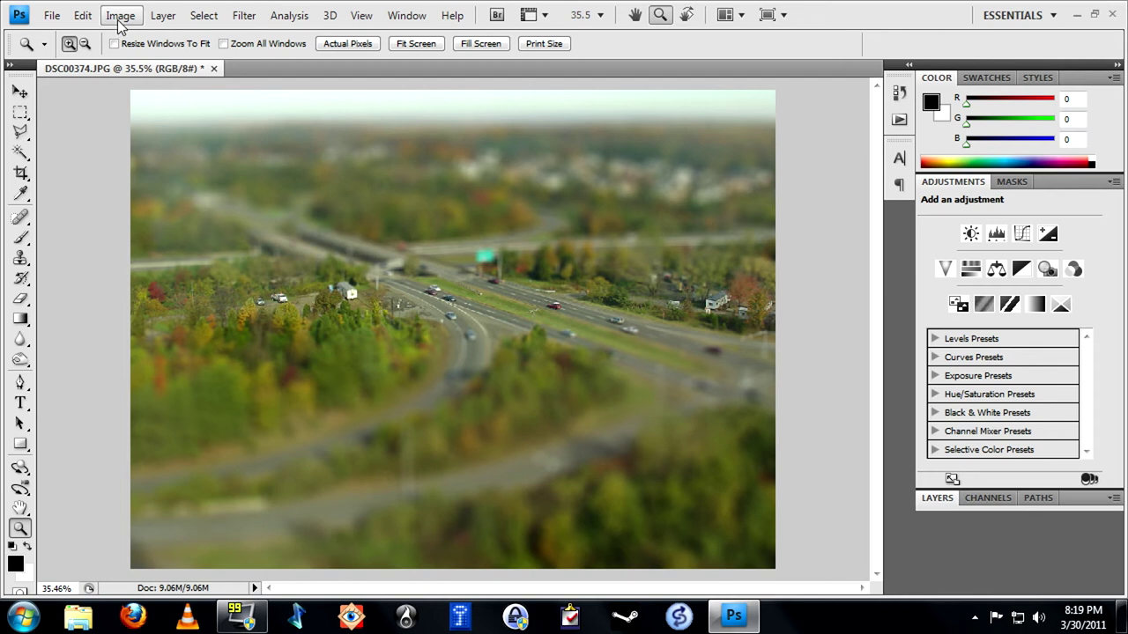
Raise the saturation by +22 with Image > Adjustments > Hue/Saturation.
click(119, 17)
mouse_move(192, 60)
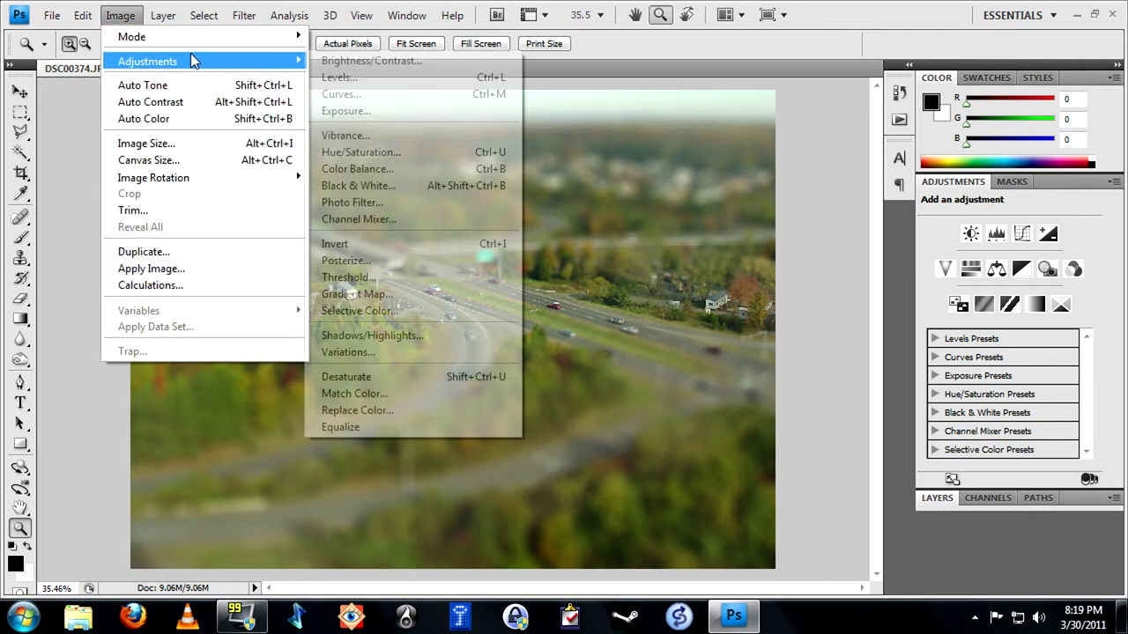
click(408, 157)
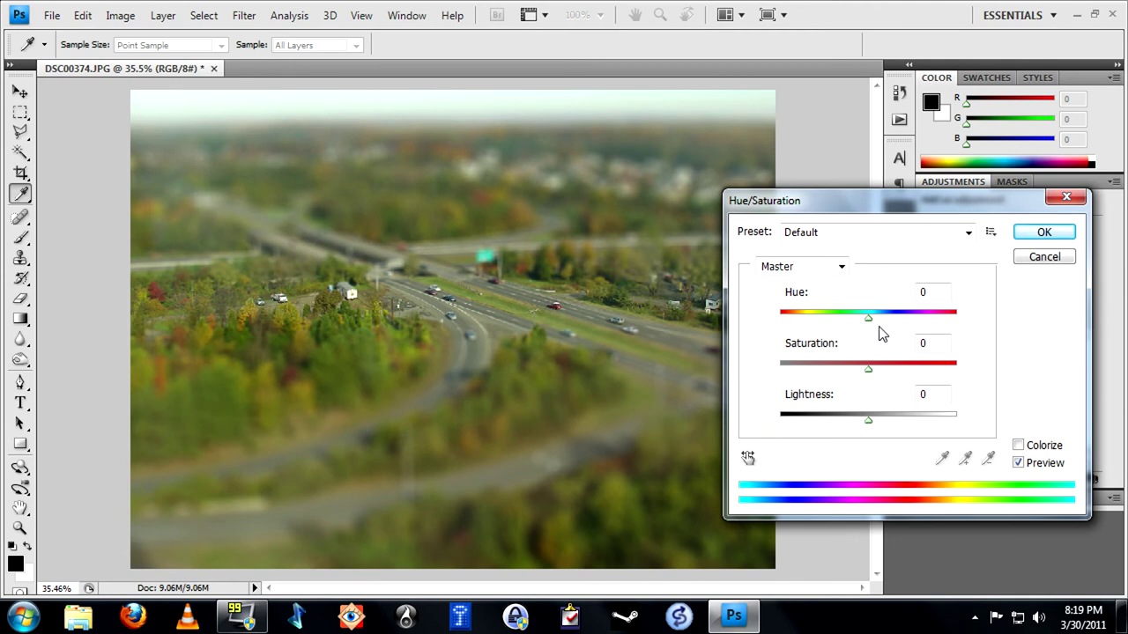
drag(869, 370, 890, 373)
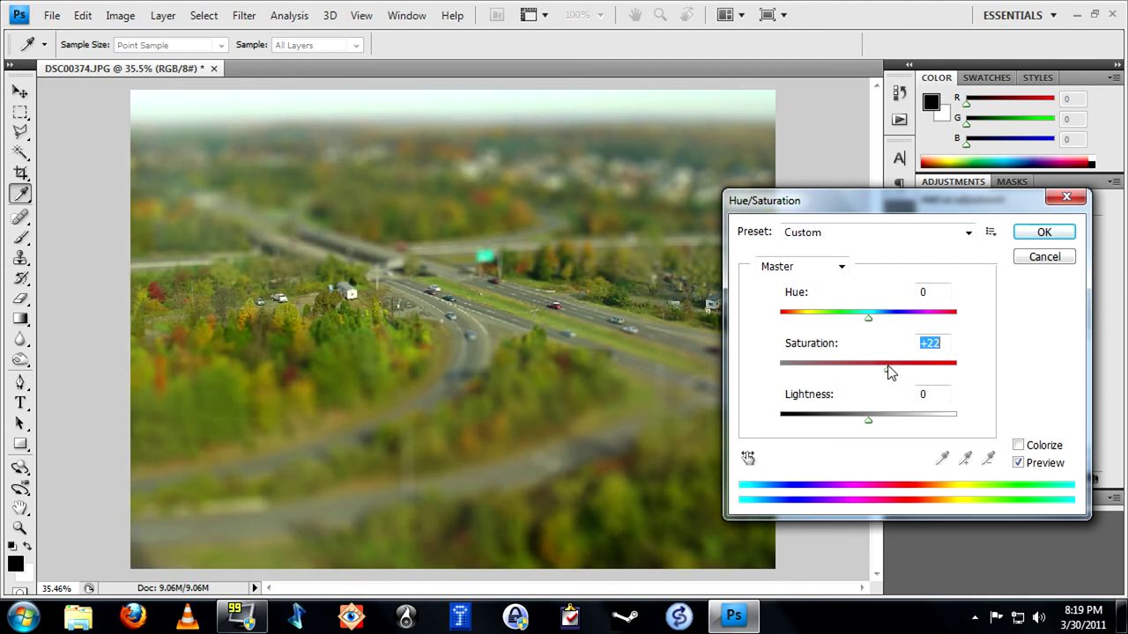
click(1039, 234)
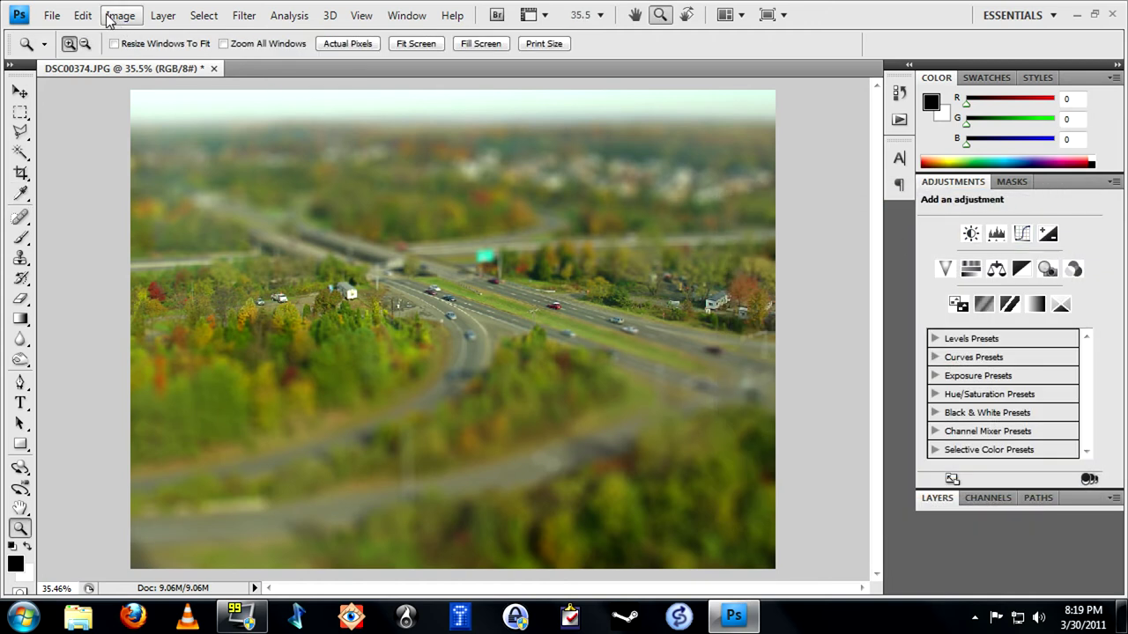
Raise the contrast to 11 with Image > Adjustments > Brightness/Contrast.
click(112, 18)
mouse_move(193, 58)
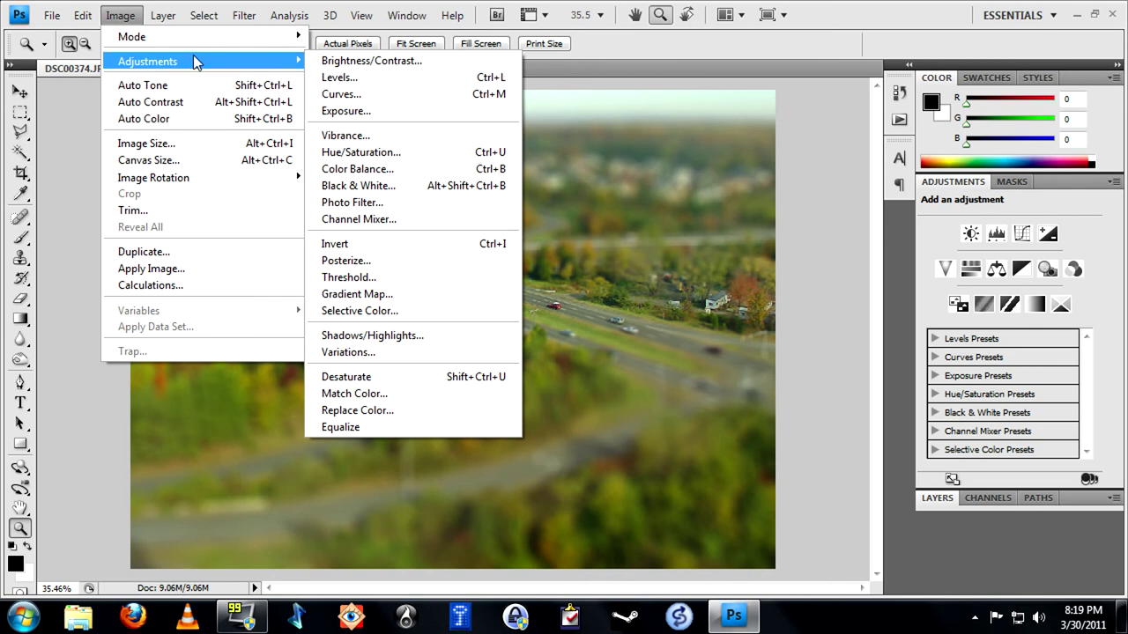
click(375, 60)
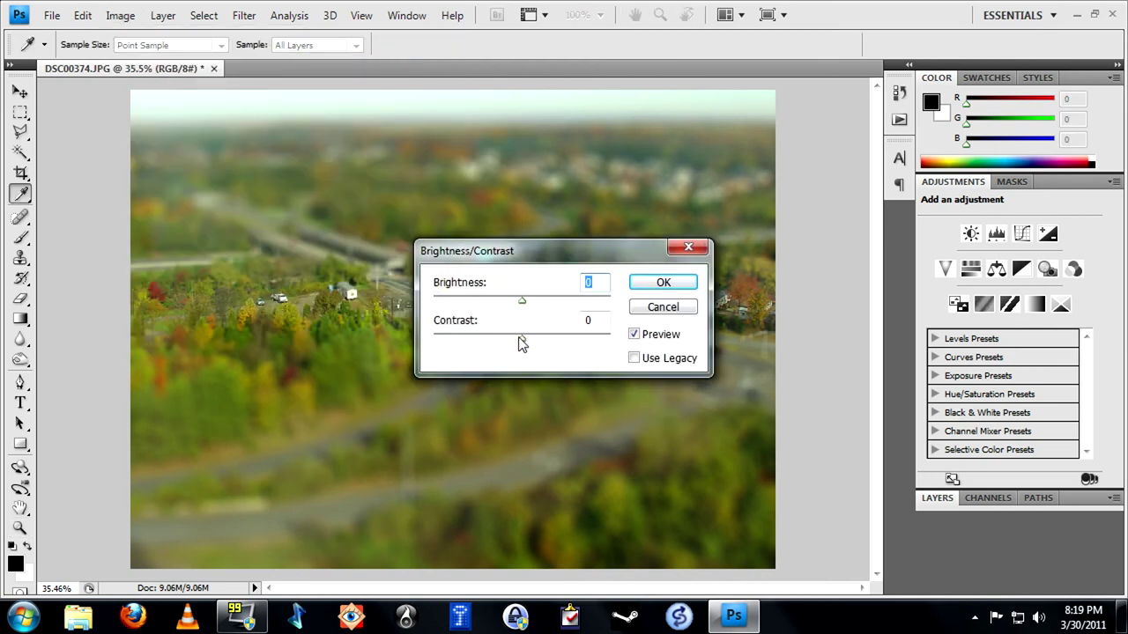
drag(521, 343, 532, 344)
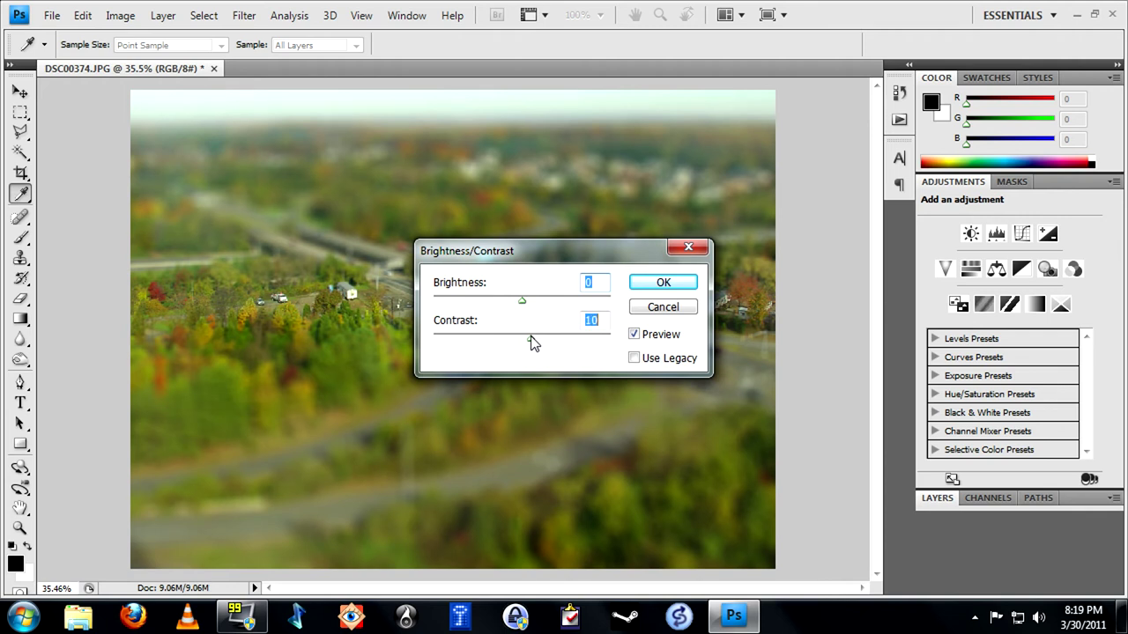
click(662, 282)
Zoom in to 100% on the highway to inspect the sharp band.
key(z)
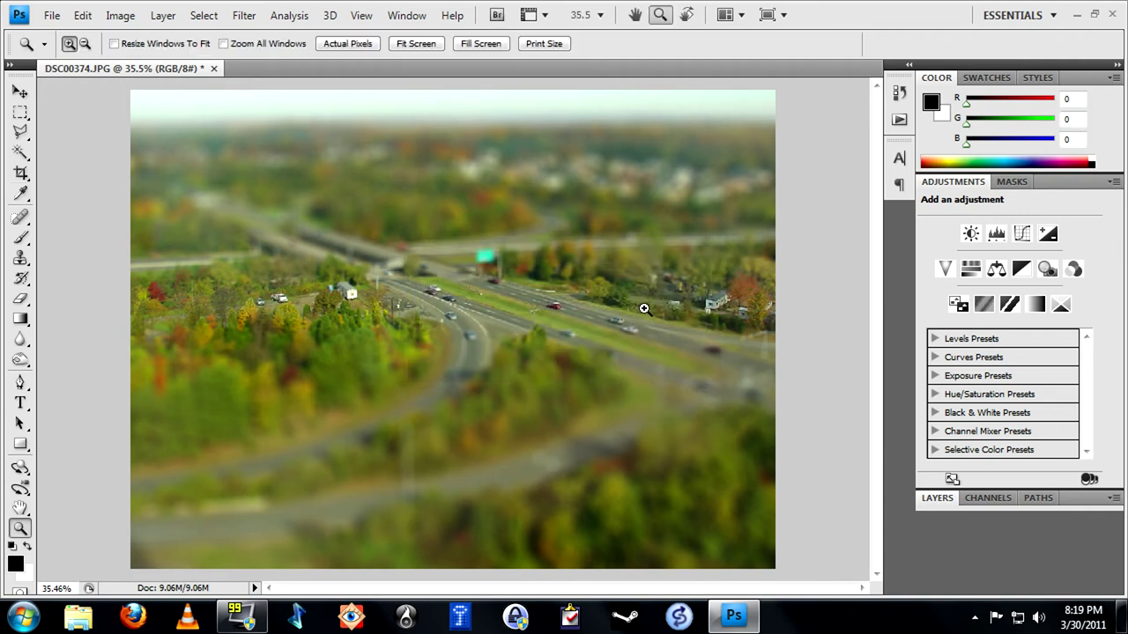
click(425, 313)
click(426, 313)
click(426, 313)
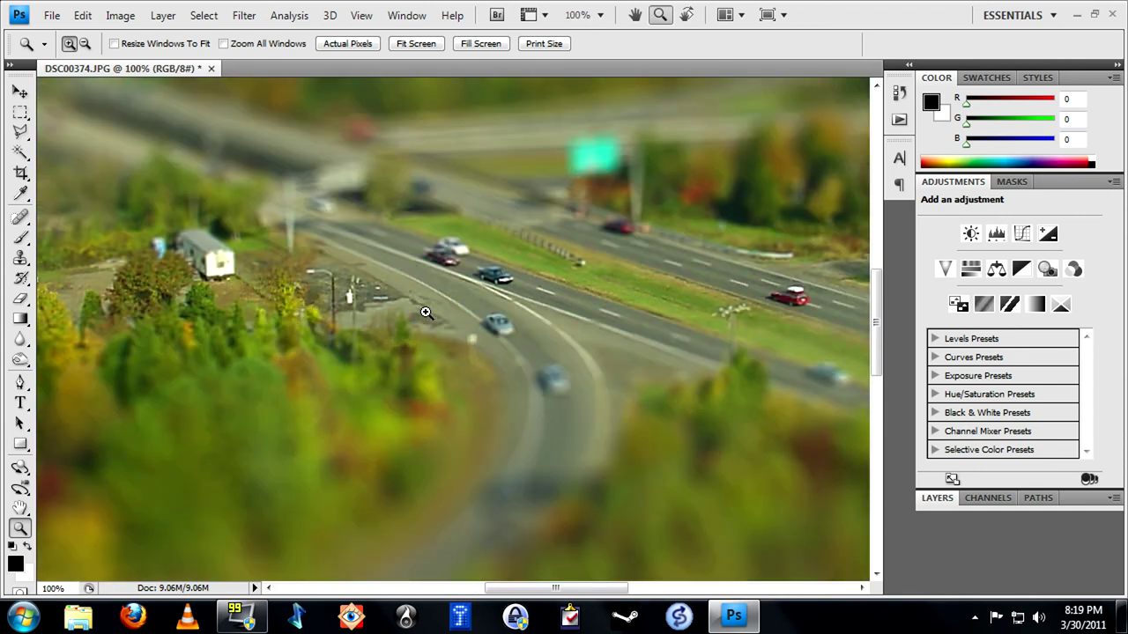
drag(535, 588, 647, 560)
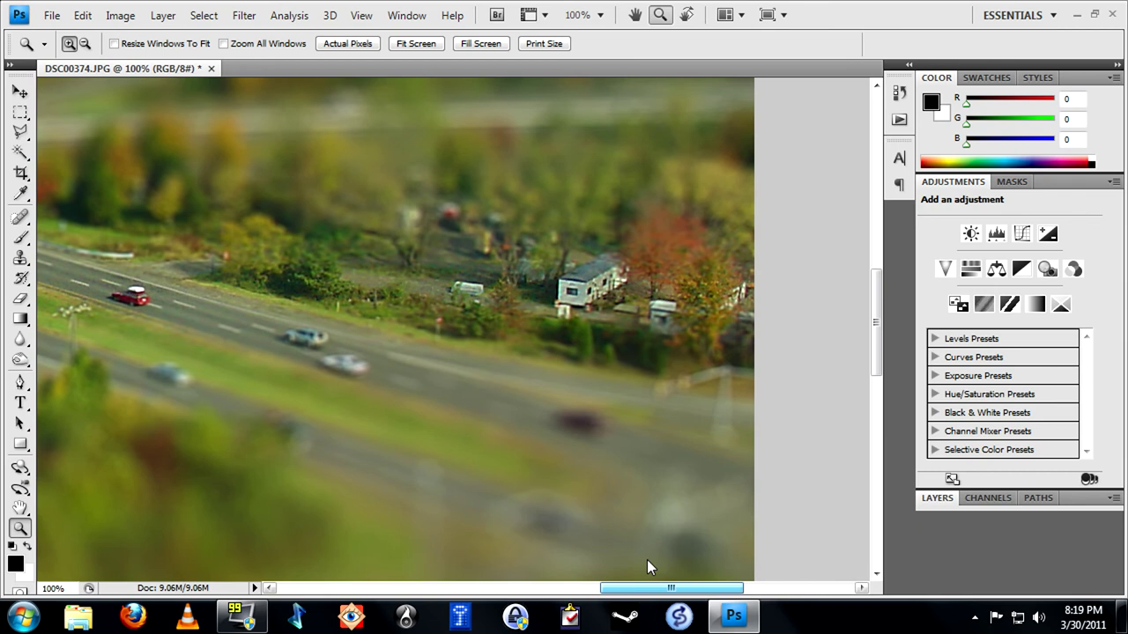
drag(647, 560, 555, 561)
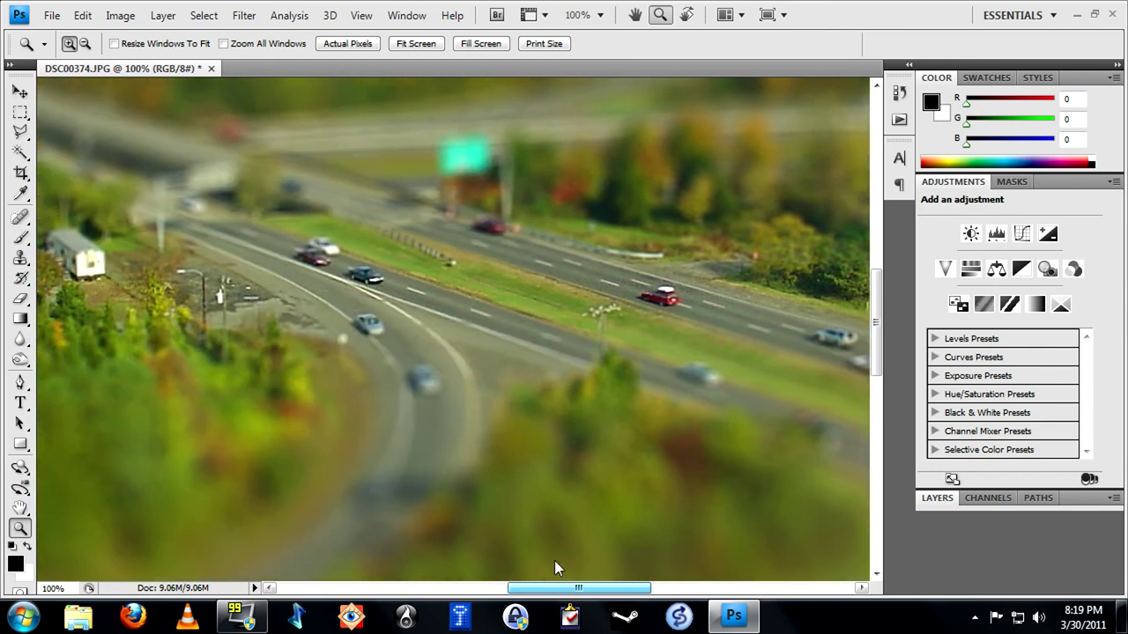
right_click(484, 236)
click(505, 246)
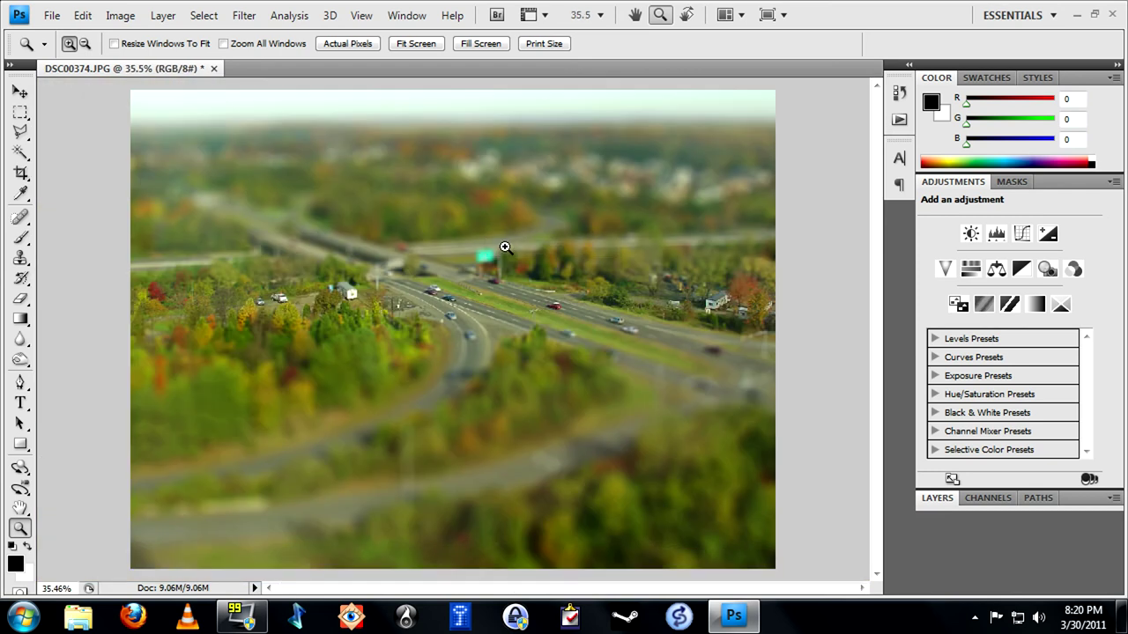